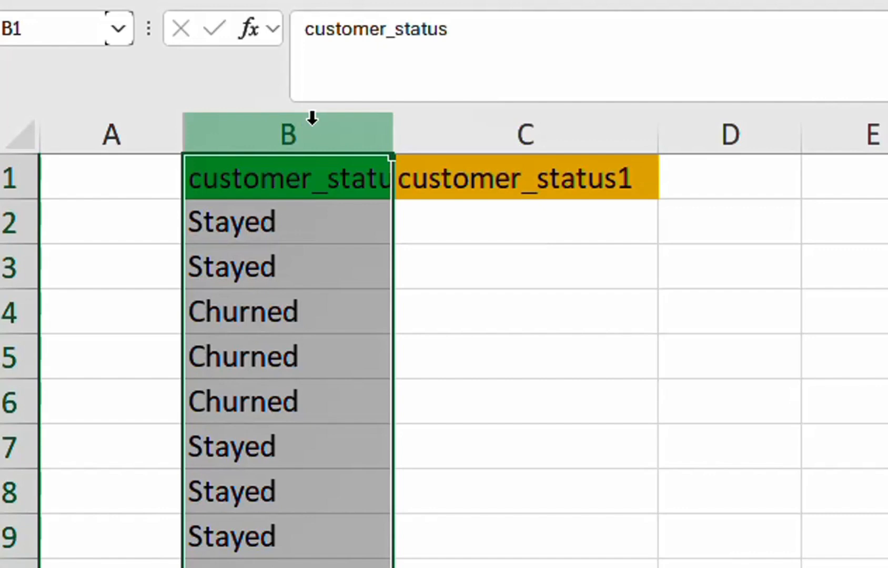
pyautogui.click(268, 362)
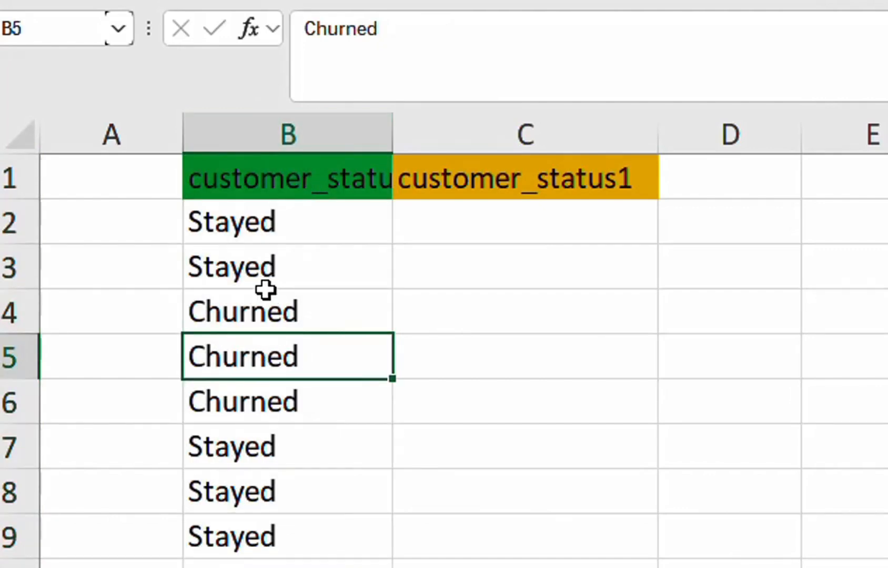
pyautogui.click(268, 266)
pyautogui.click(456, 272)
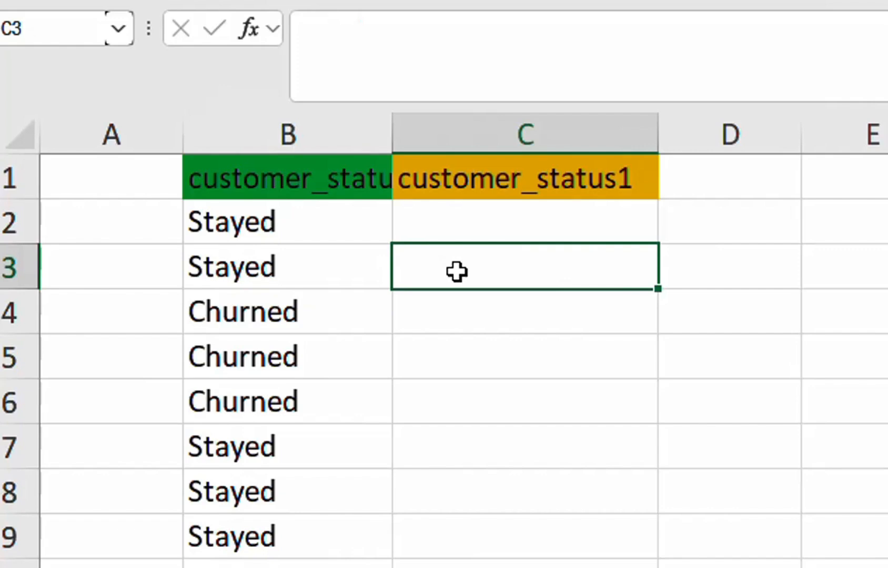
# Start an IF formula in C2 whose logical test checks whether B2 equals "Churned".
pyautogui.click(470, 229)
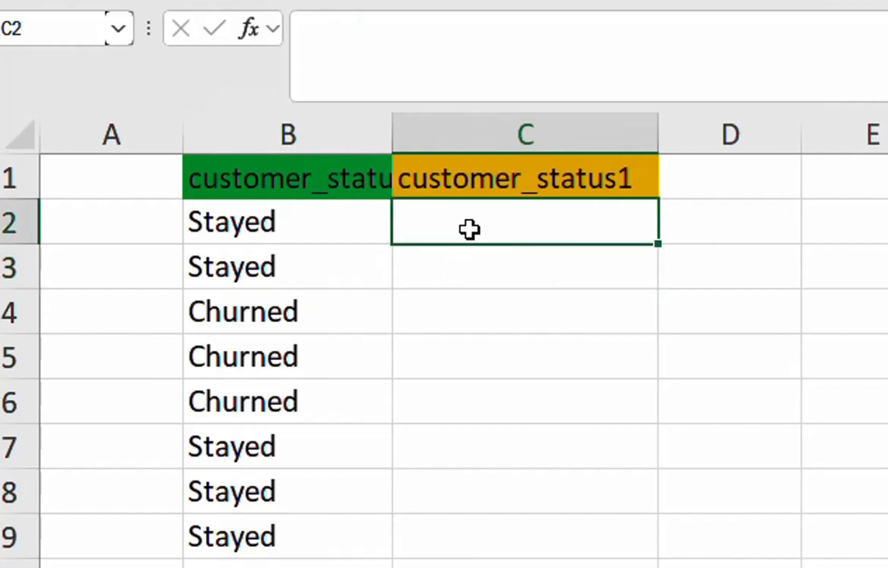
pyautogui.write('=')
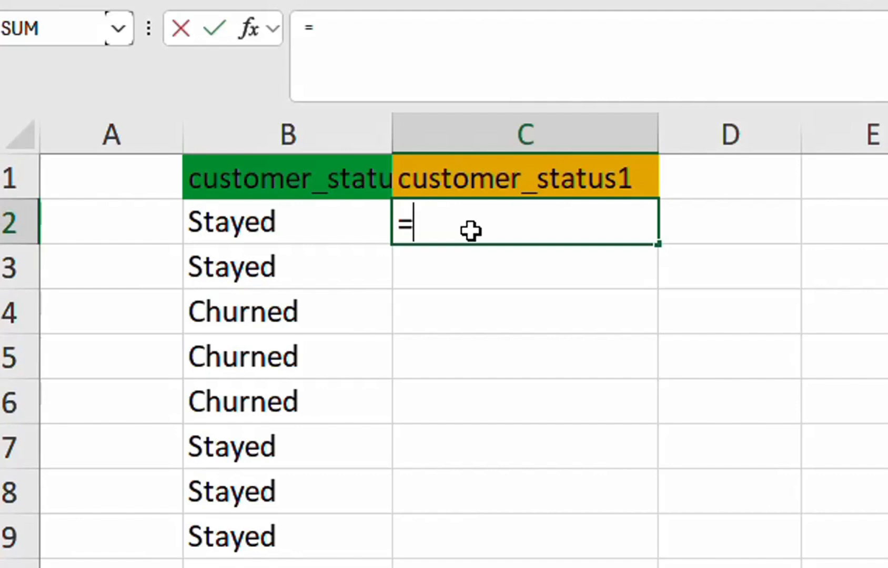
pyautogui.write('IF(')
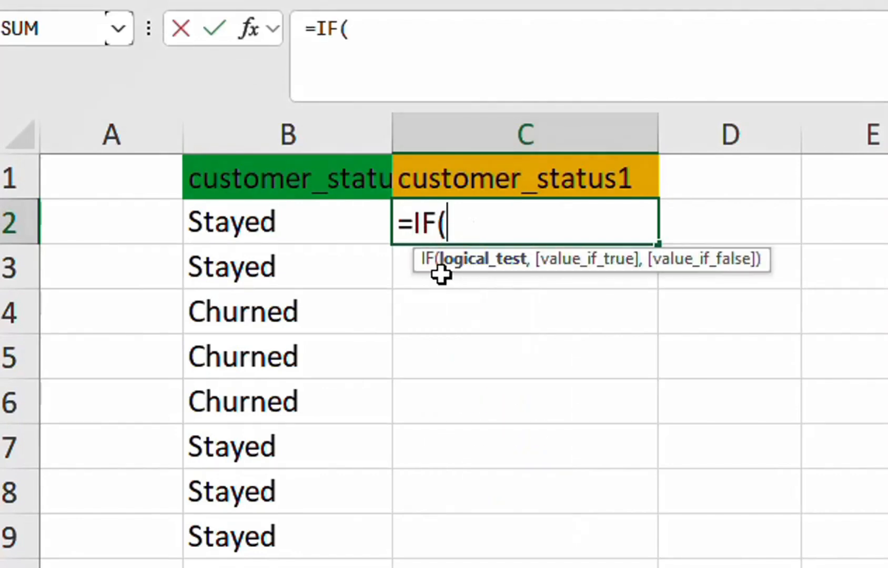
pyautogui.click(289, 225)
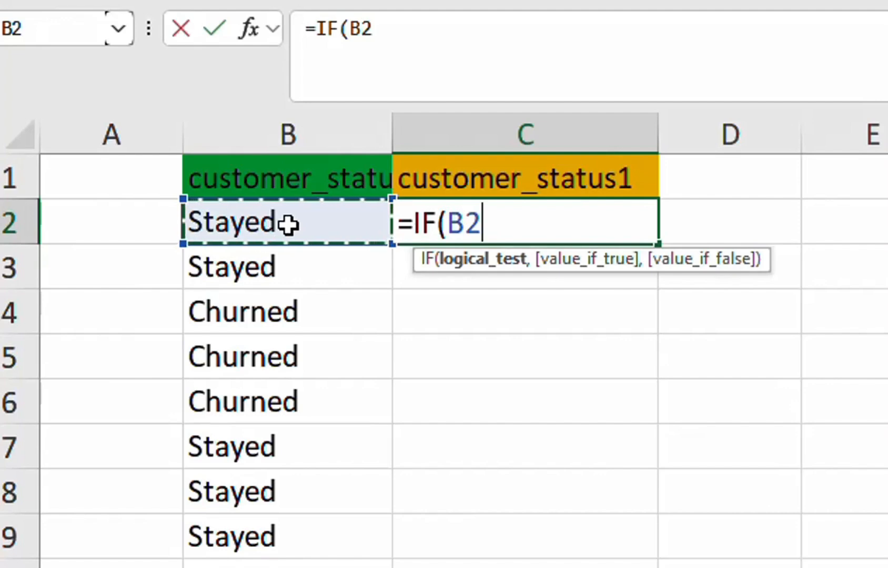
pyautogui.write('=')
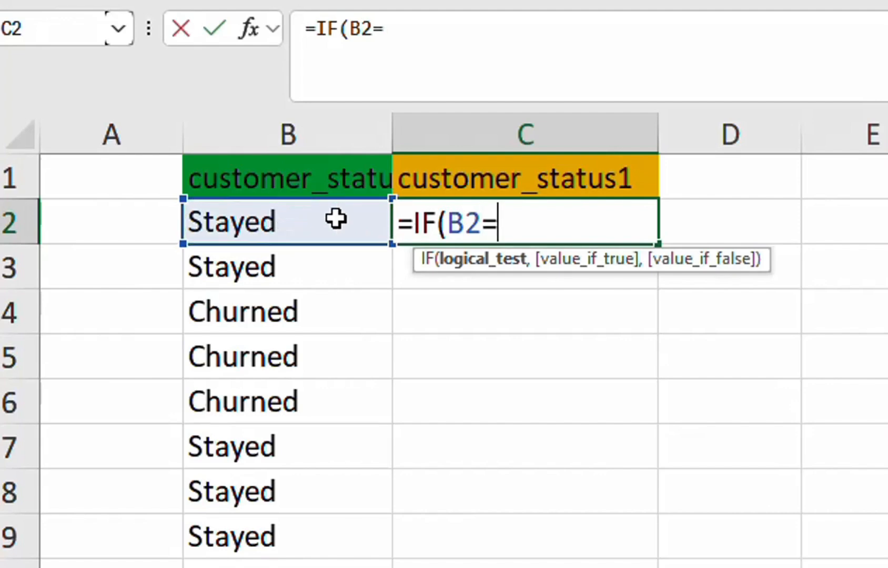
pyautogui.write('"Churned')
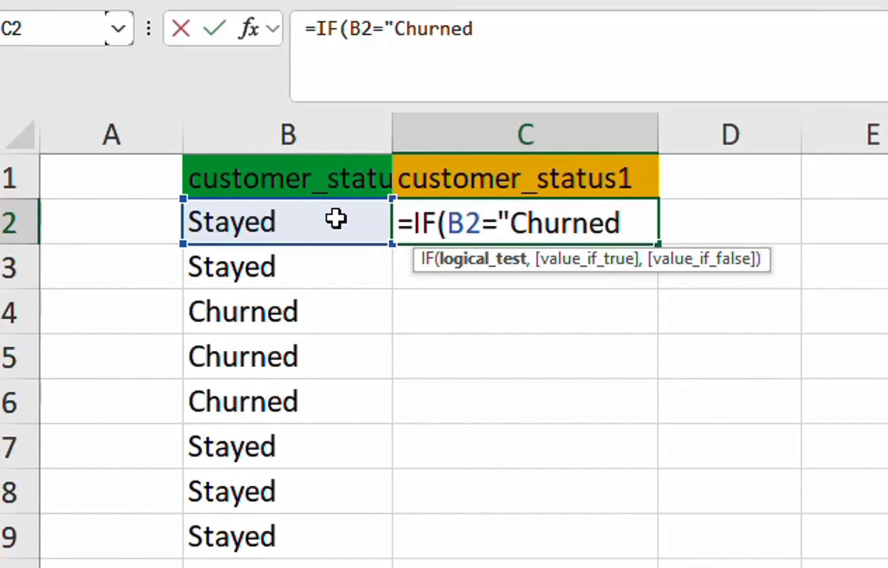
pyautogui.write('"')
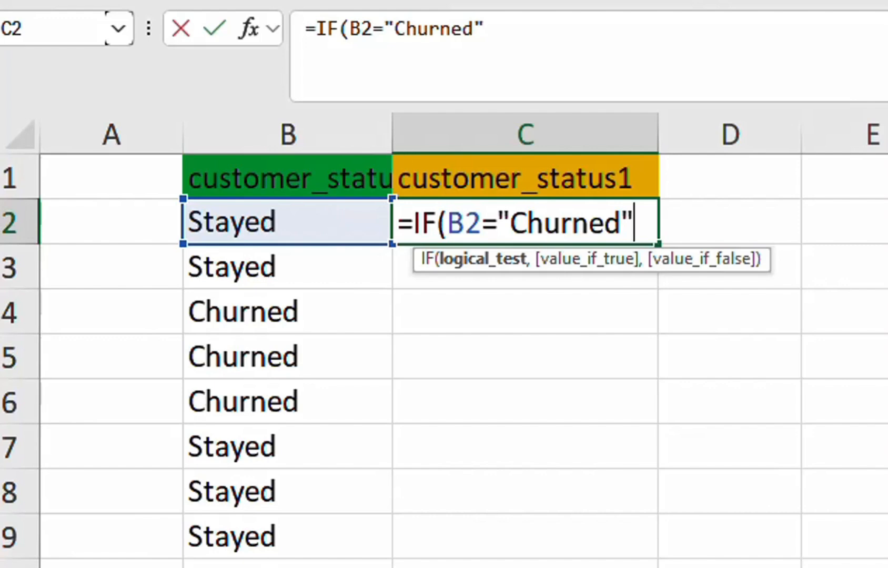
pyautogui.write(',')
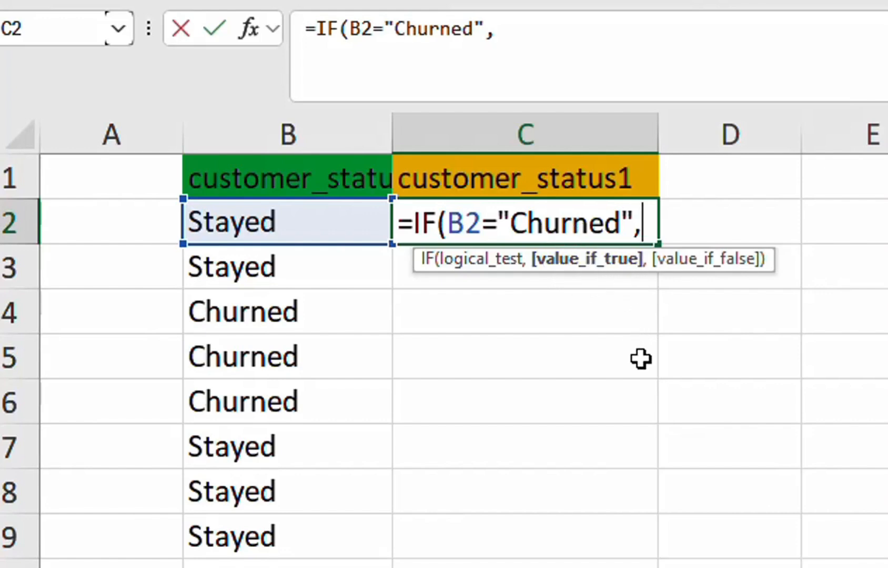
# Complete the C2 IF formula so it returns "Yes" when true and "No" when false.
pyautogui.write('"')
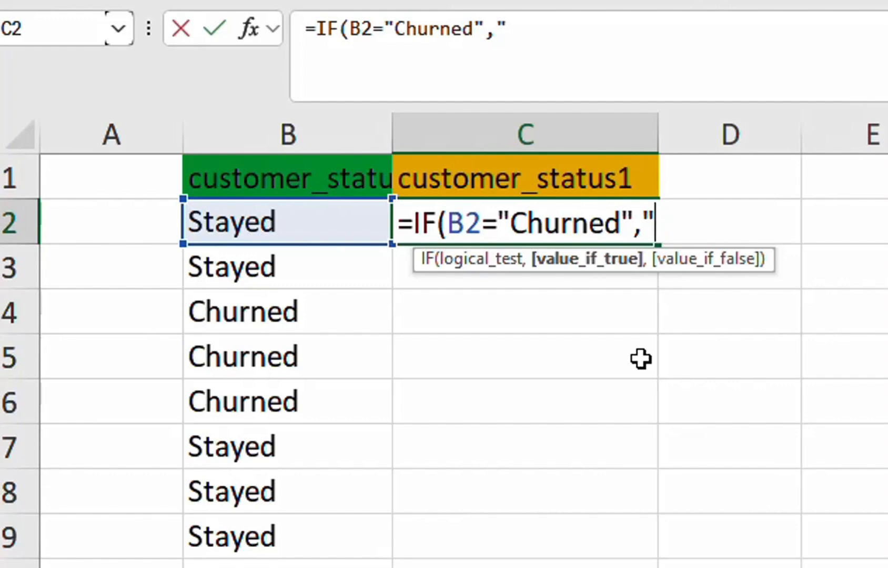
pyautogui.write('Yes')
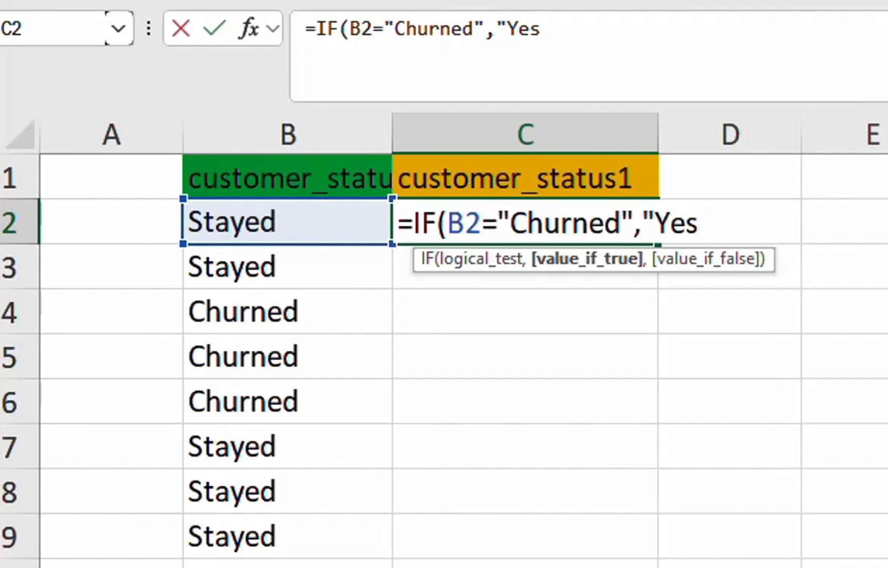
pyautogui.write('"')
pyautogui.click(568, 29)
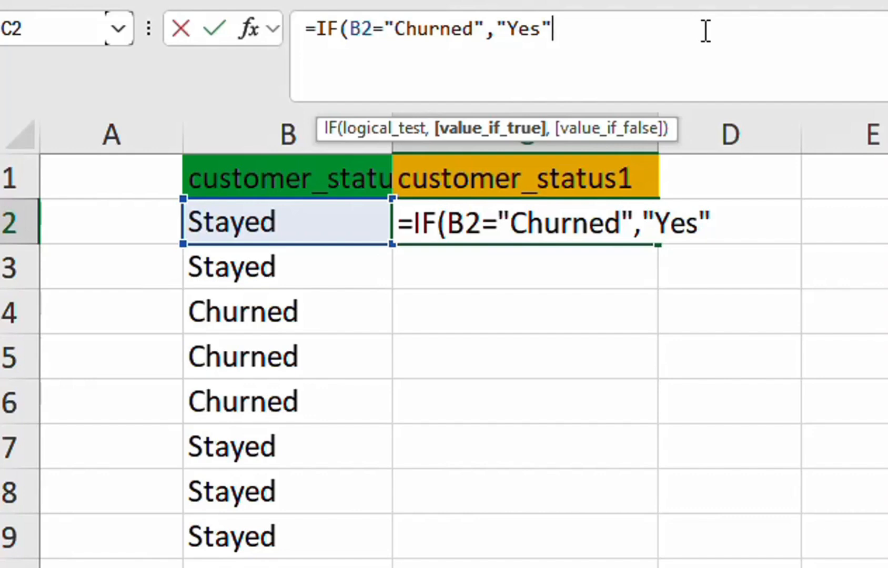
pyautogui.write(',"')
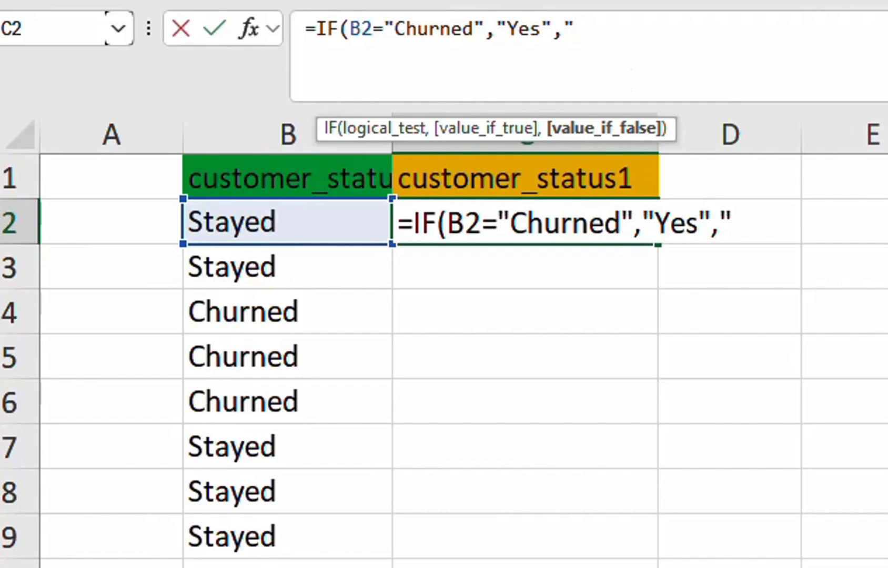
pyautogui.write('No')
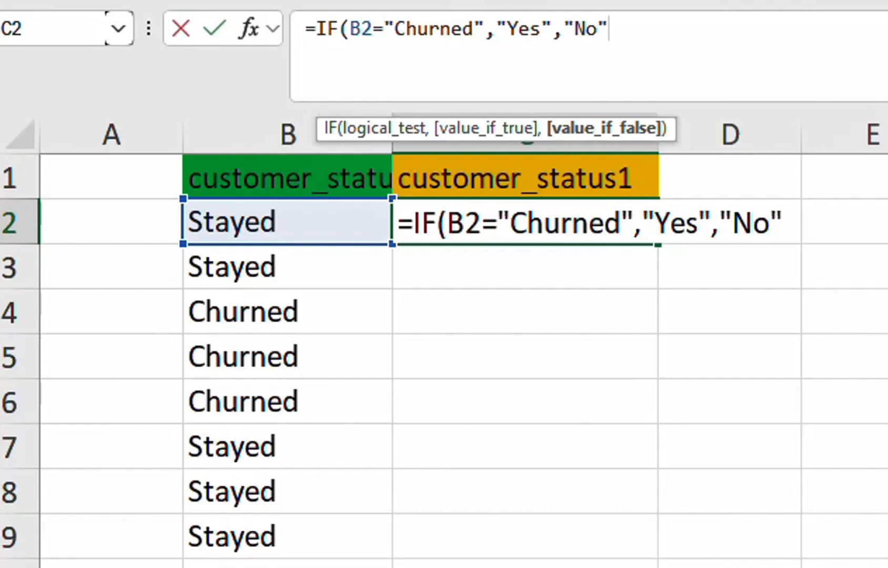
pyautogui.write('")')
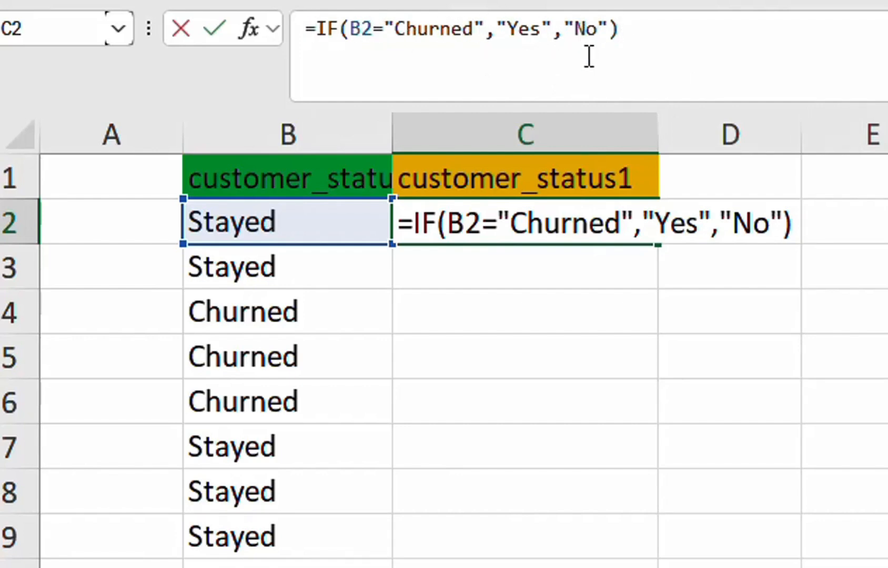
pyautogui.press('Return')
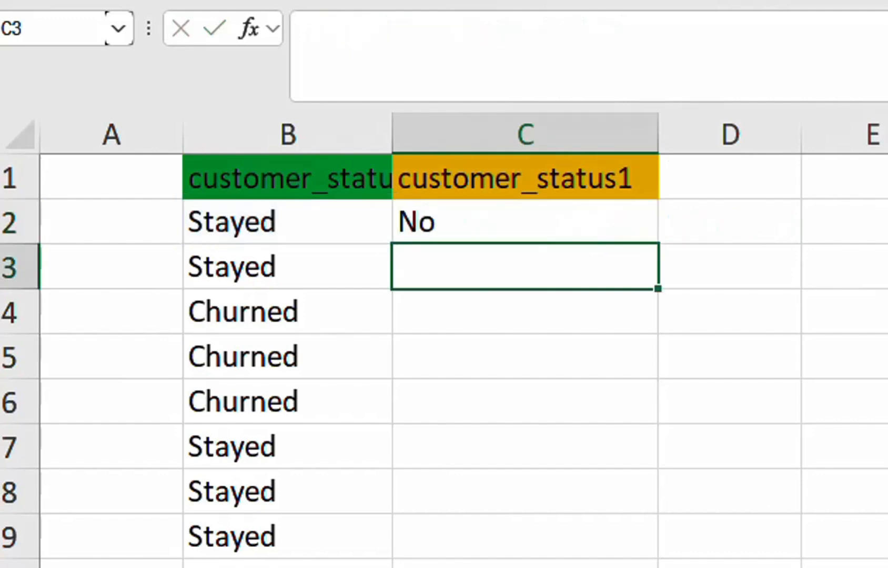
# Fill the C2 formula down the whole customer_status1 column.
pyautogui.click(279, 223)
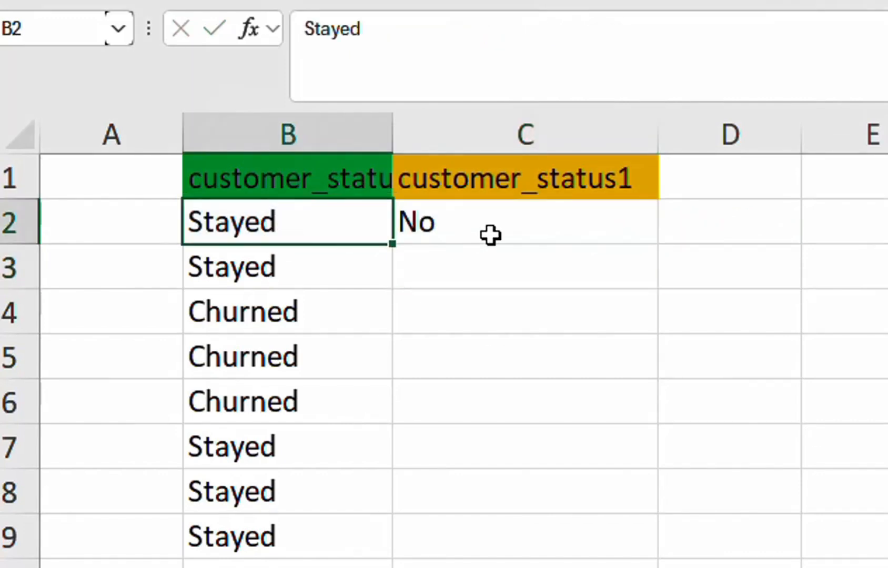
pyautogui.click(489, 226)
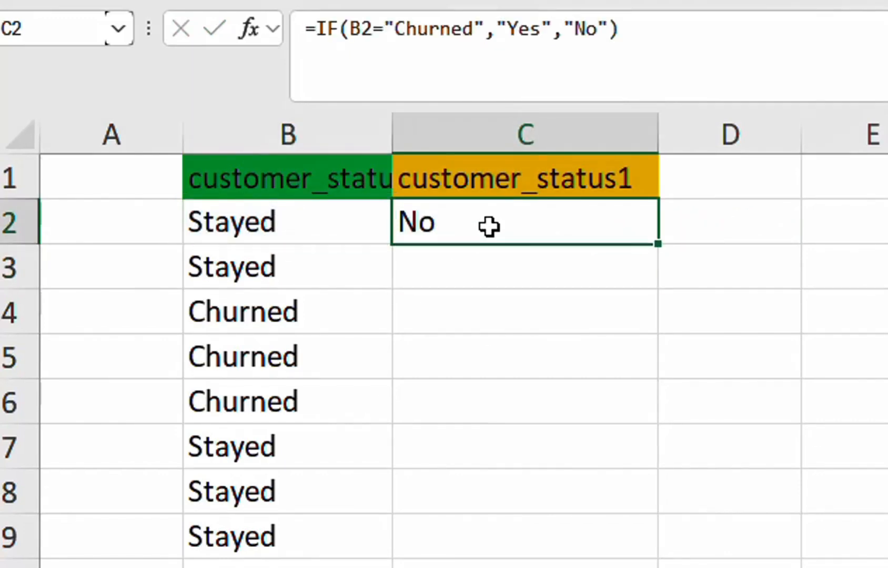
pyautogui.click(441, 270)
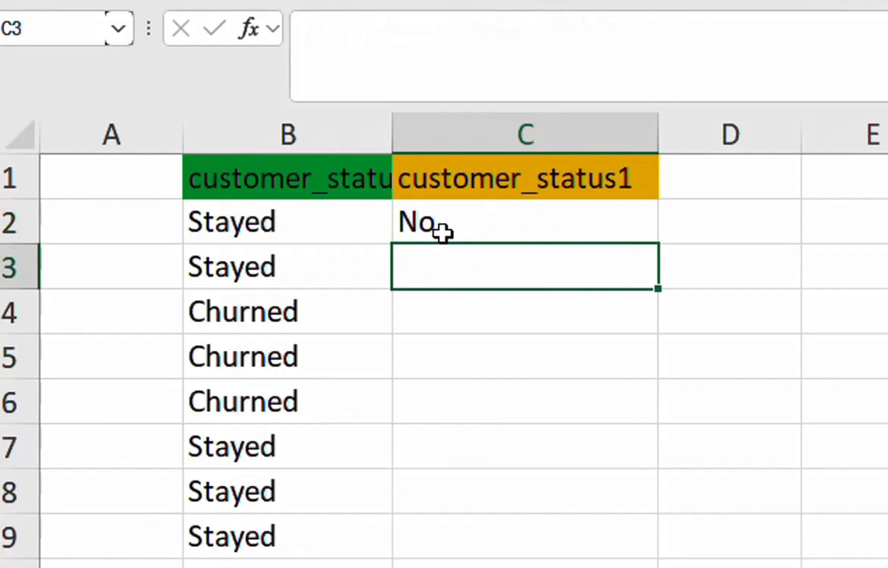
pyautogui.click(549, 227)
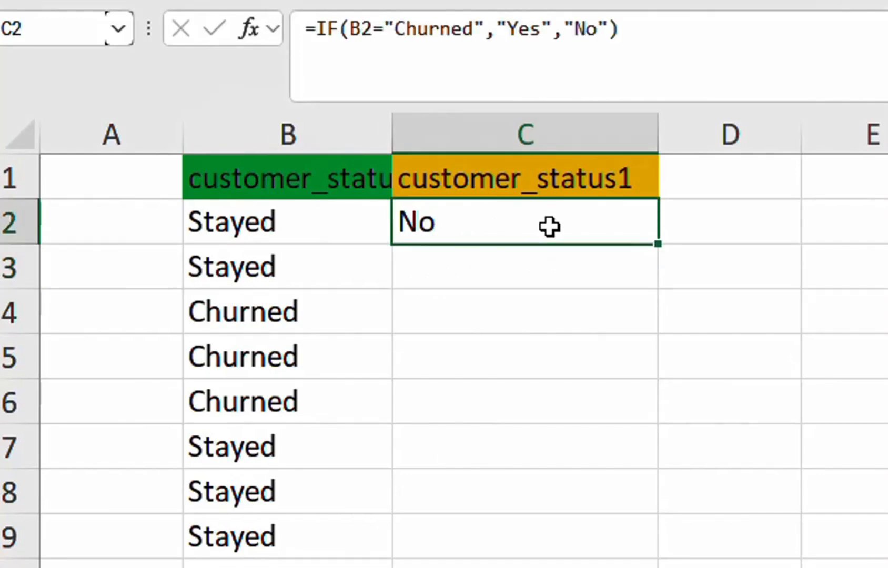
pyautogui.doubleClick(661, 243)
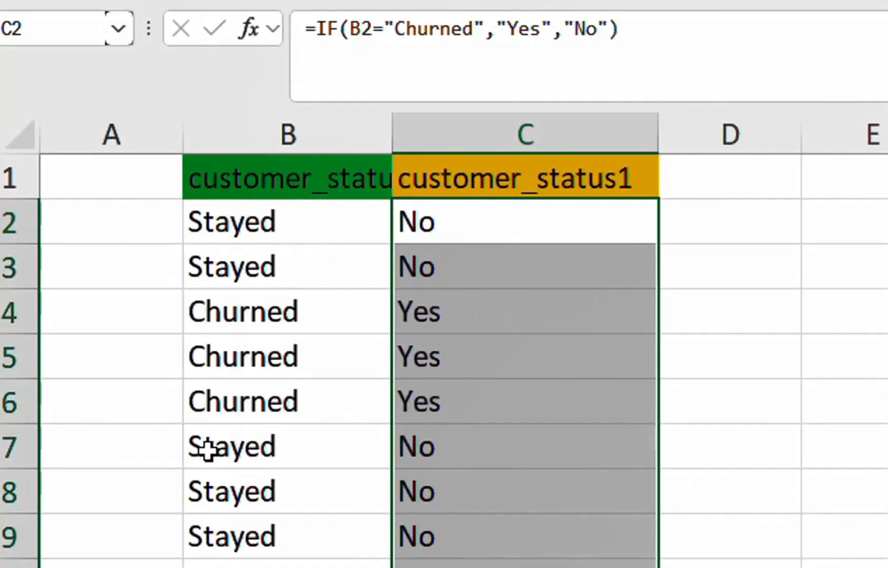
# Check the customer_status1 results against the customer_status entries in the Churned row 4 and Joined row 11.
pyautogui.click(258, 313)
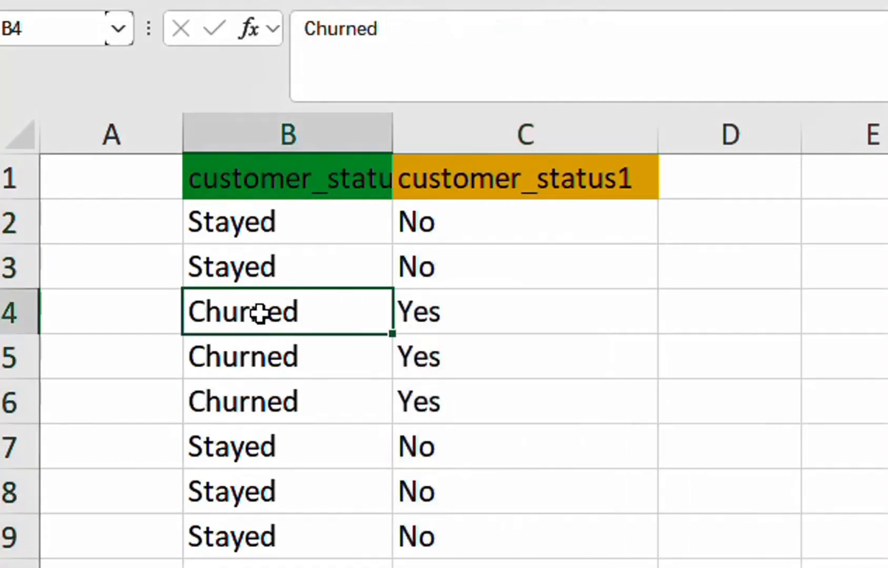
pyautogui.click(425, 315)
pyautogui.click(149, 402)
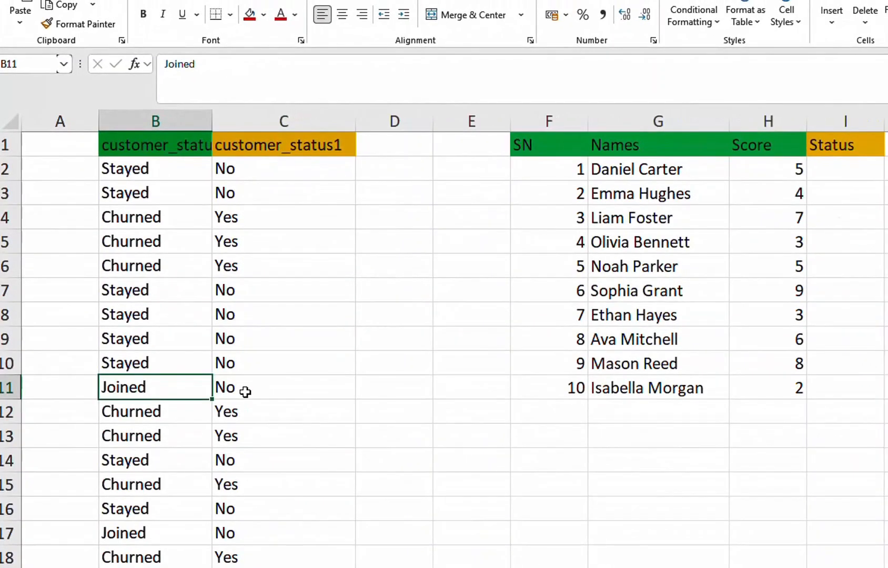
pyautogui.click(245, 391)
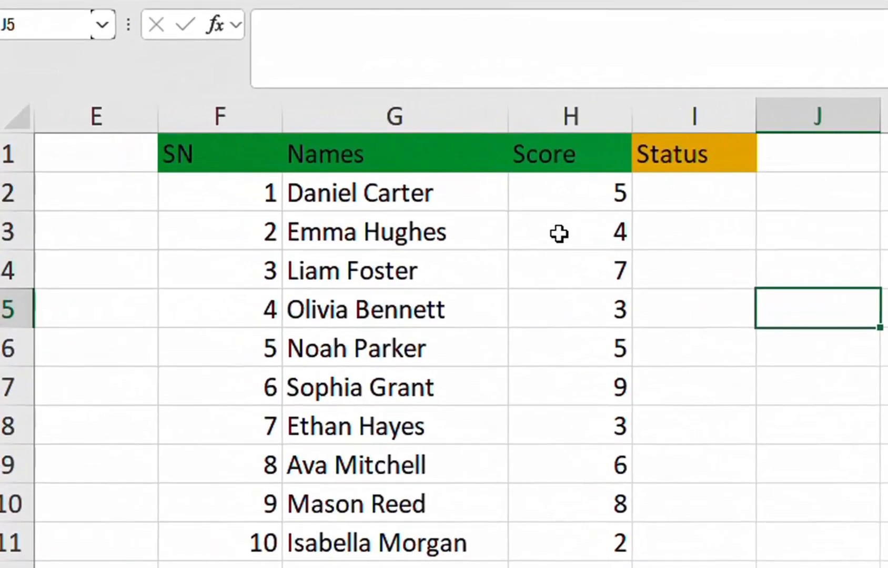
# Examine the Score values and the empty Status column in the table of names.
pyautogui.click(593, 186)
pyautogui.click(590, 116)
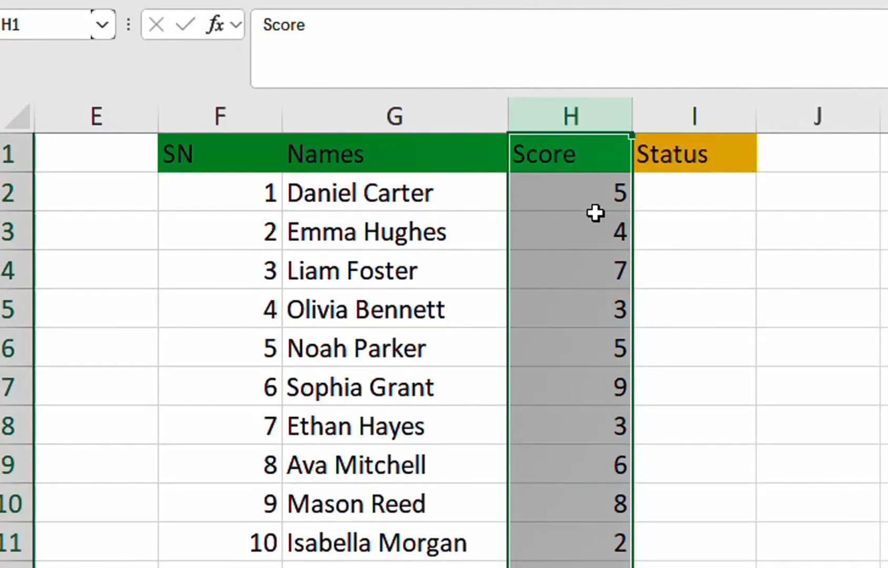
pyautogui.click(601, 185)
pyautogui.click(707, 193)
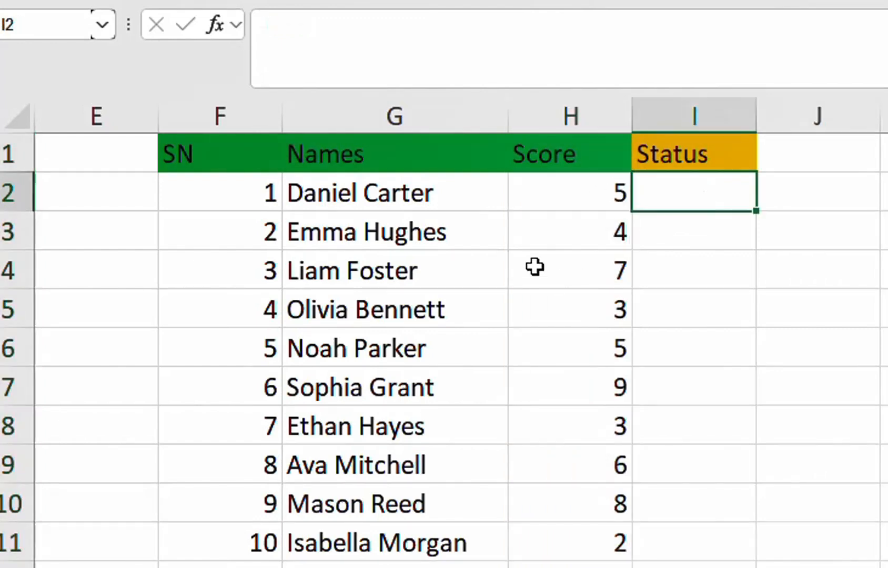
pyautogui.click(603, 192)
pyautogui.click(608, 230)
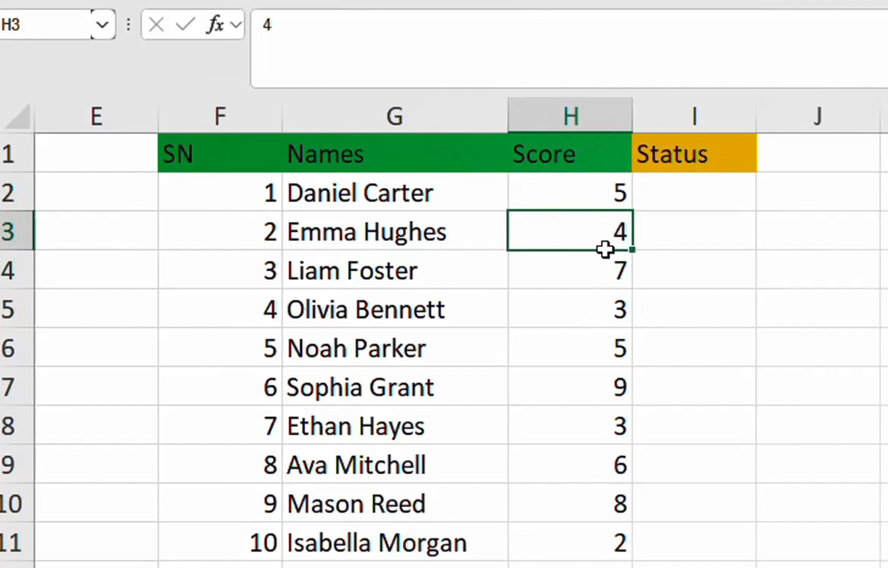
pyautogui.click(610, 193)
# Start an IF formula in I2 that tests whether the score in H2 is greater than or equal to 5.
pyautogui.click(680, 198)
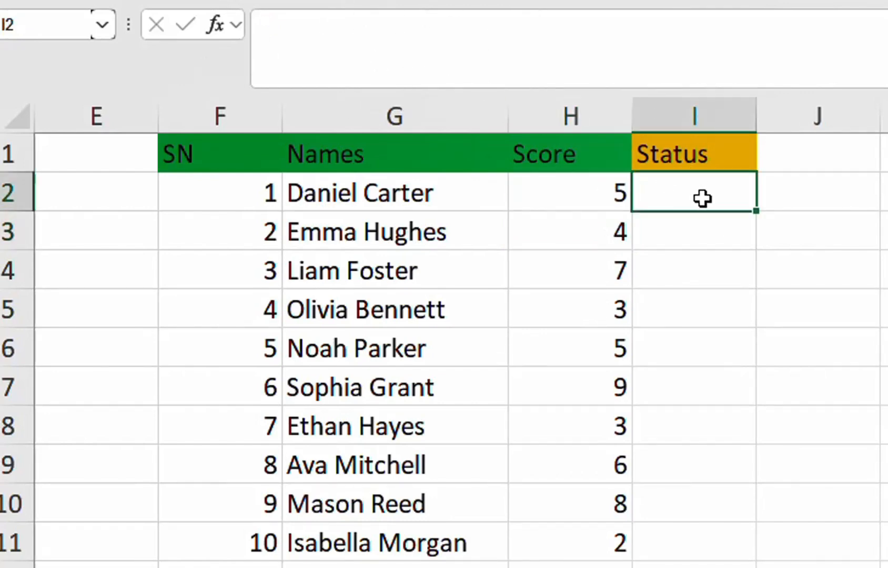
pyautogui.write('=')
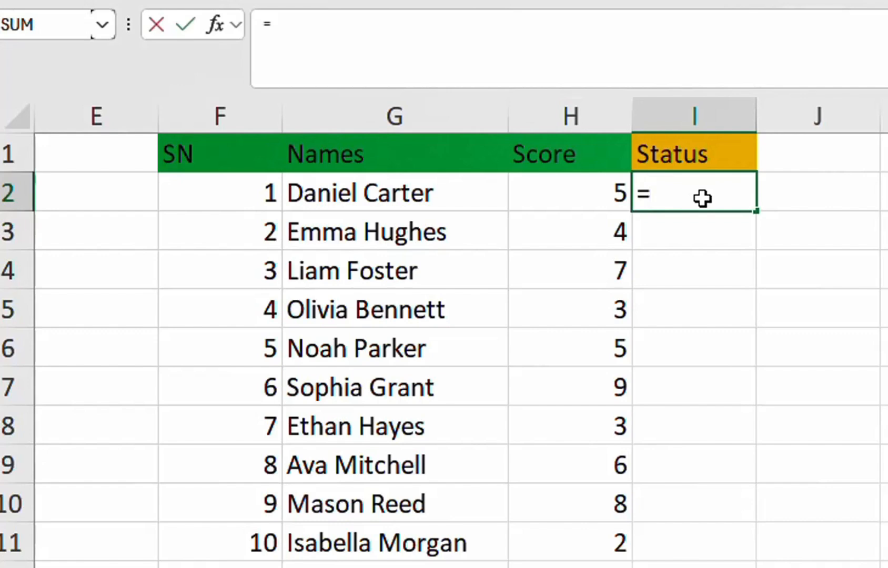
pyautogui.write('if')
pyautogui.press('Tab')
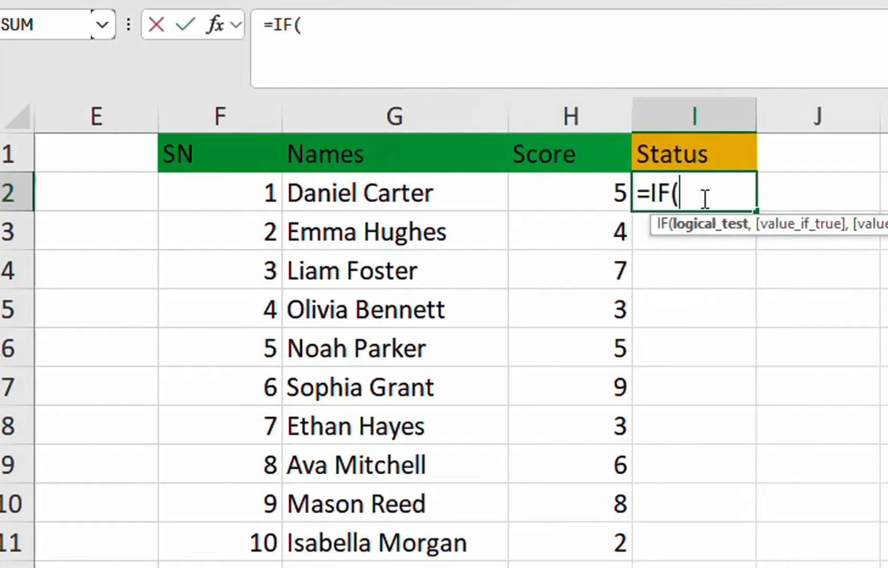
pyautogui.click(576, 200)
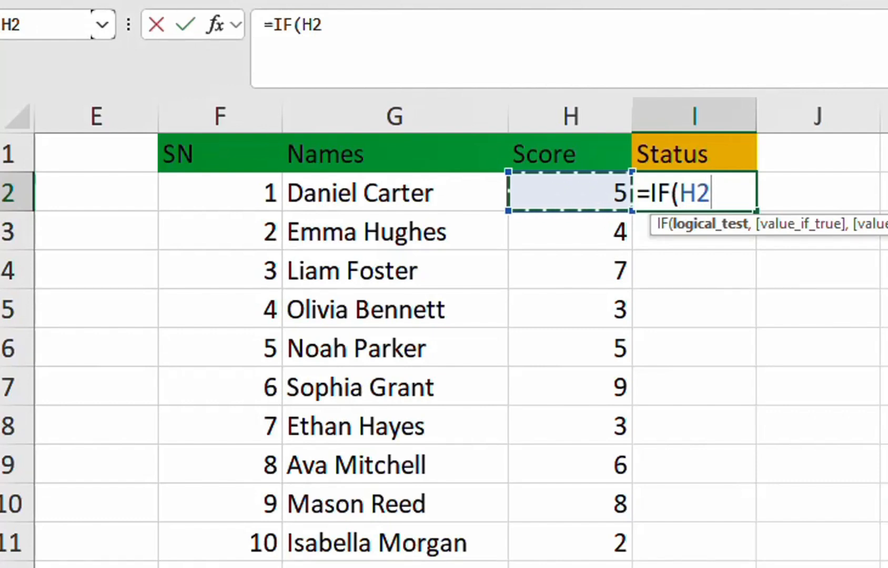
pyautogui.write('>=')
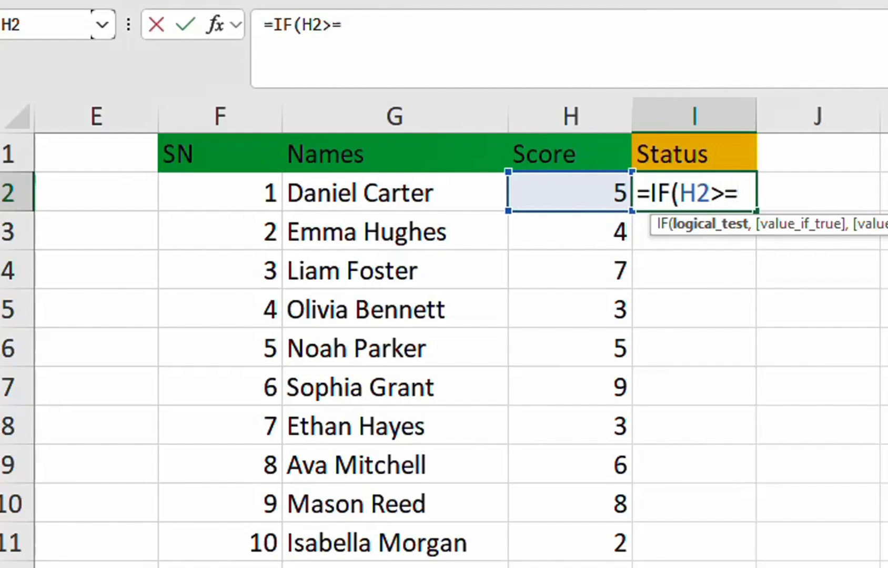
pyautogui.write('5')
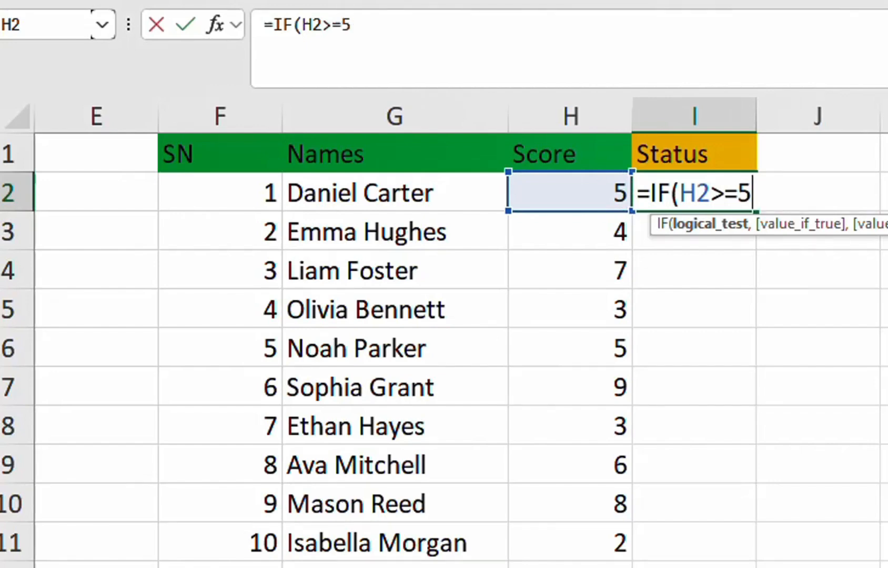
pyautogui.write(',')
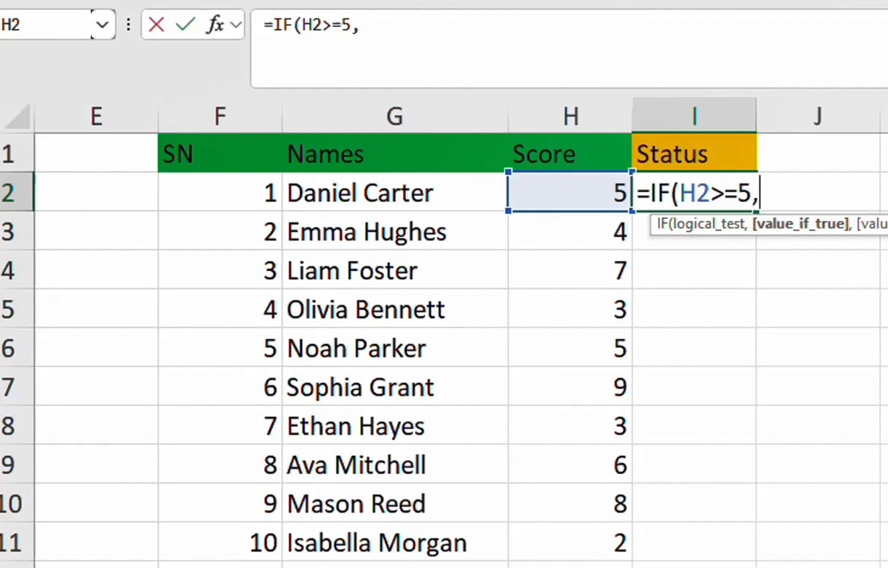
pyautogui.write('"Pass')
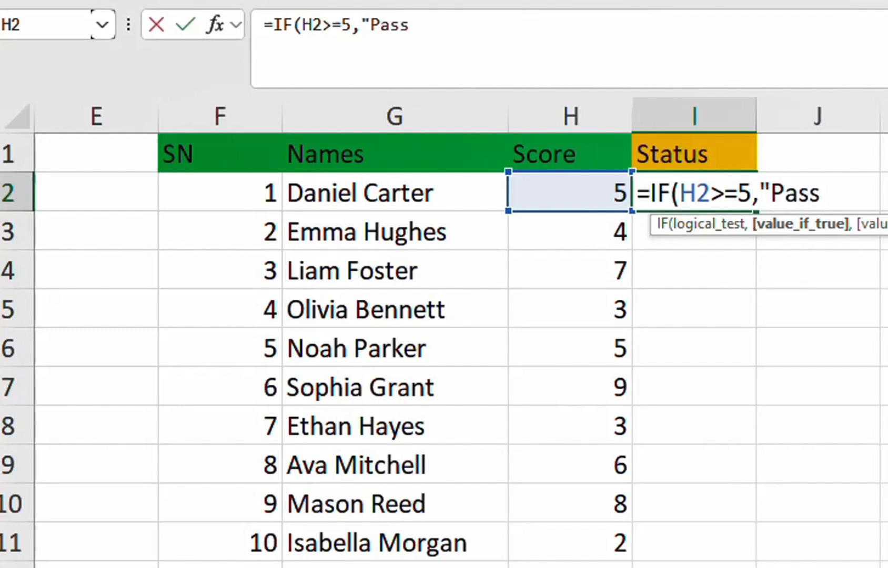
pyautogui.write('",')
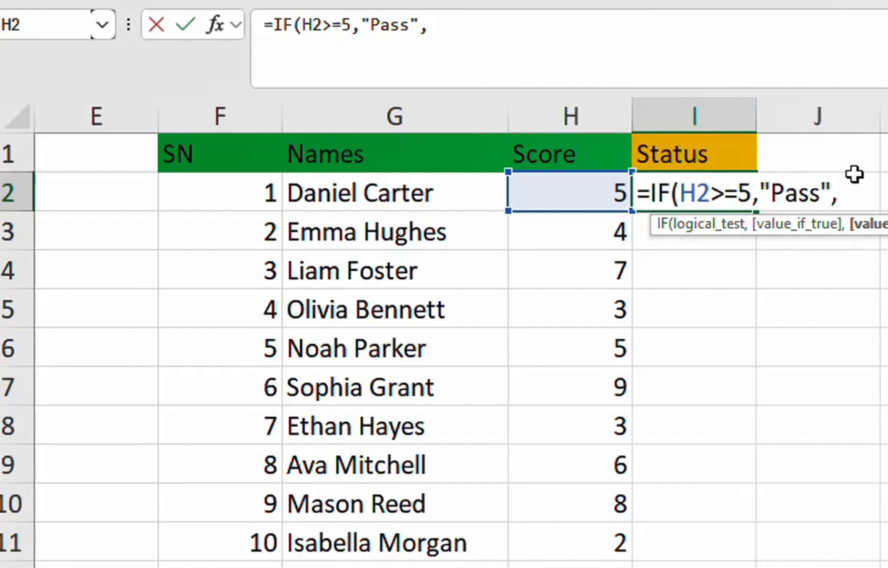
# Complete the I2 IF formula so it returns "Pass" when true and "Fail" when false.
pyautogui.click(449, 32)
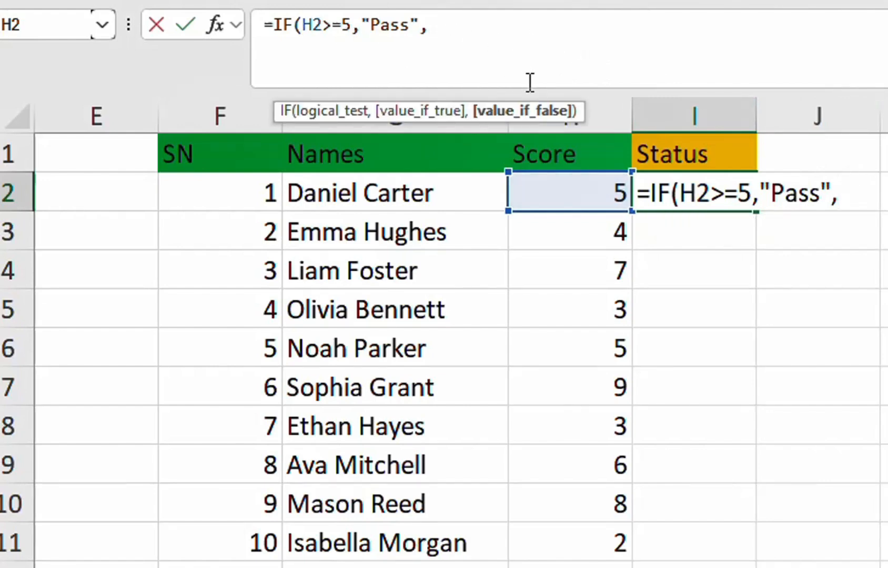
pyautogui.write('"Fail')
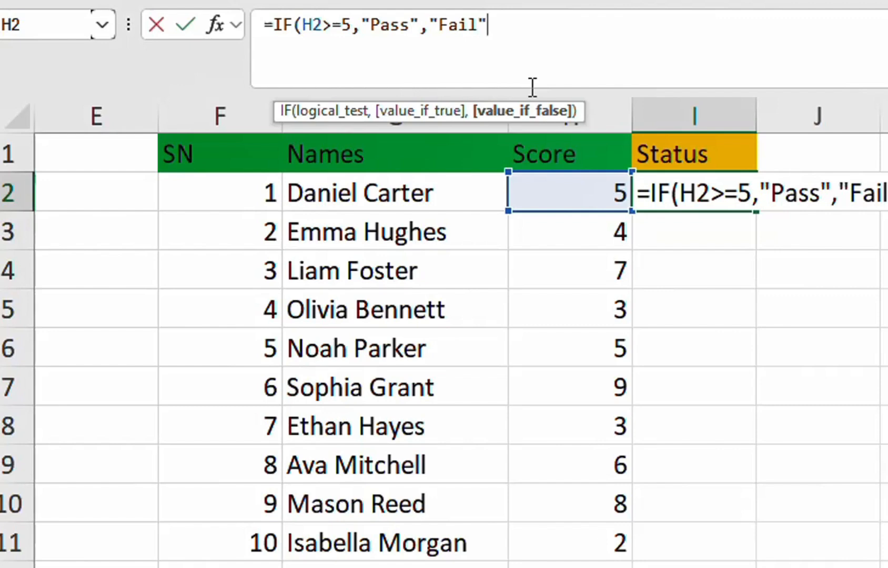
pyautogui.write(' )')
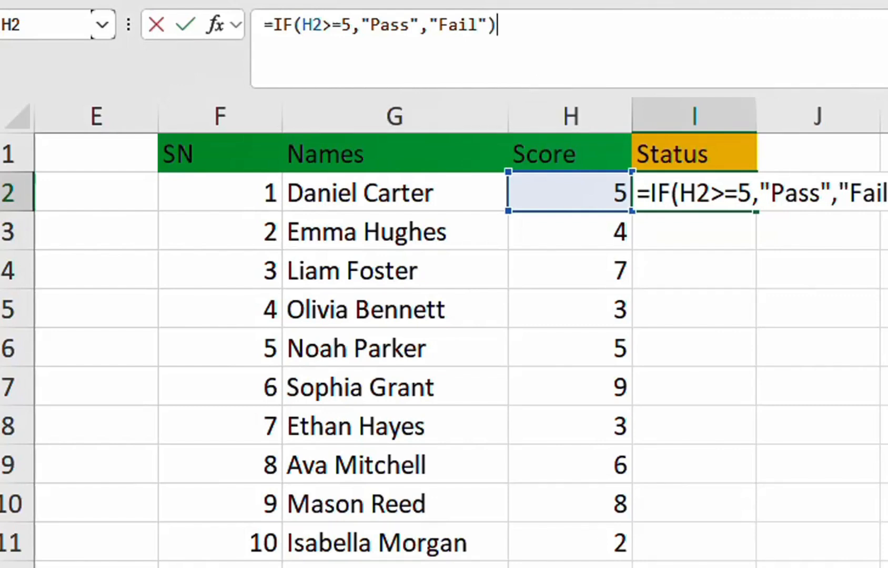
pyautogui.press('Return')
# Fill the I2 formula down the Status column to row 11.
pyautogui.click(616, 194)
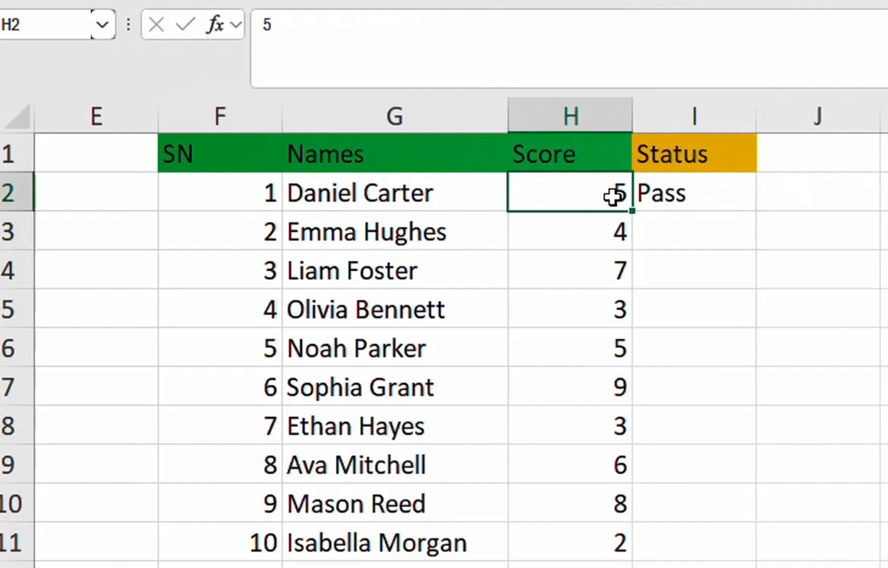
pyautogui.click(710, 194)
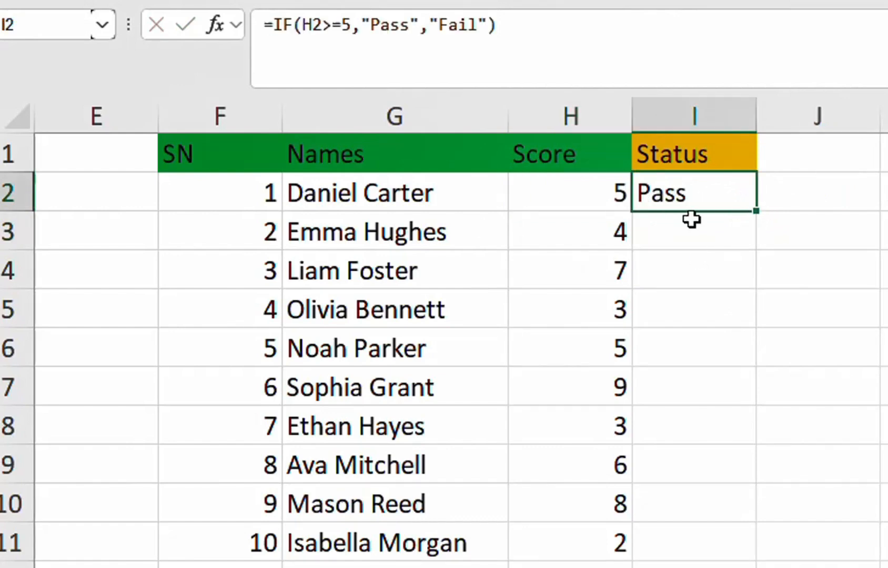
pyautogui.doubleClick(757, 212)
# Check the Status results against the scores in rows 3, 4 and 11, and inspect the Status cell in row 6.
pyautogui.click(581, 234)
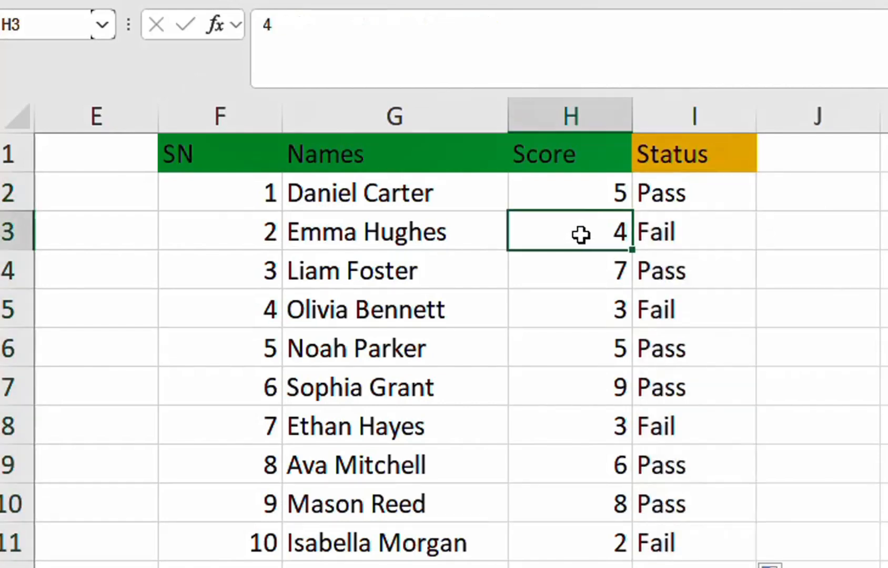
pyautogui.click(705, 235)
pyautogui.click(604, 271)
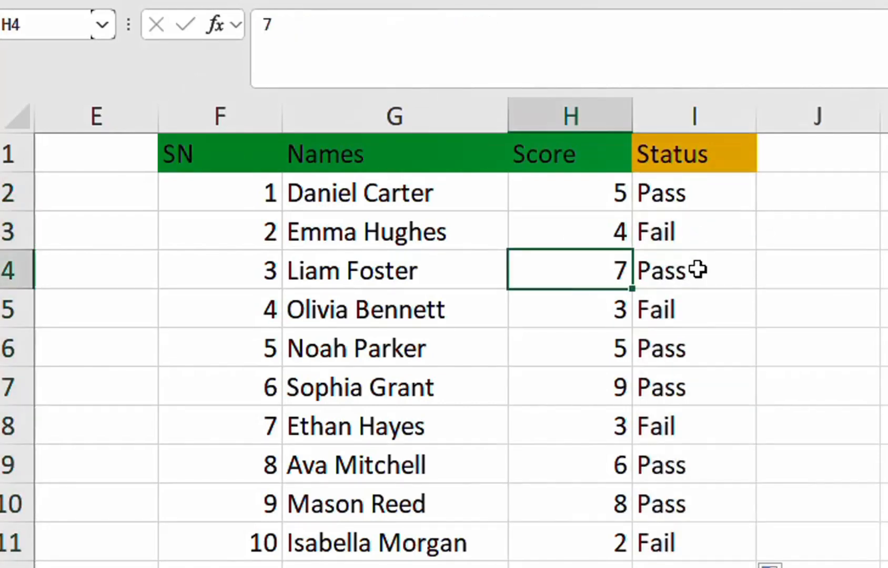
pyautogui.click(697, 270)
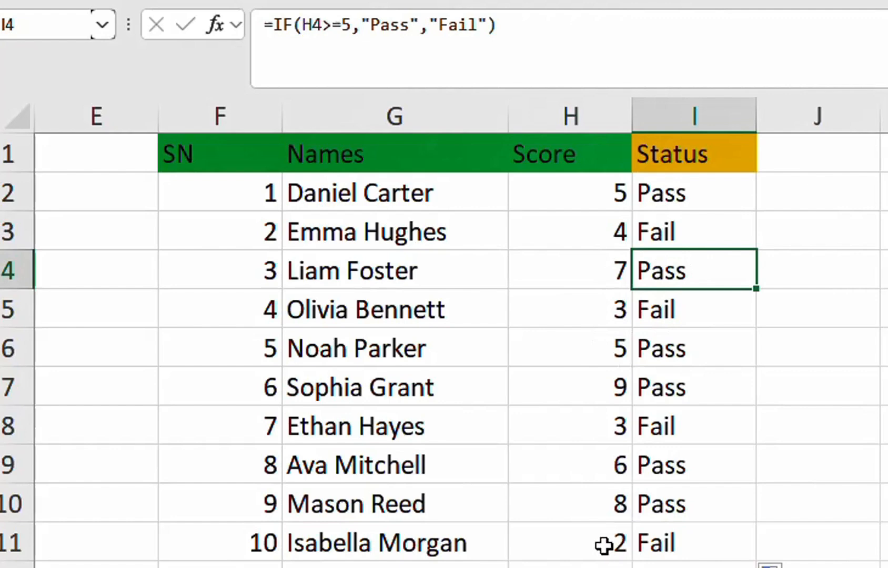
pyautogui.click(623, 542)
pyautogui.click(637, 542)
pyautogui.click(690, 347)
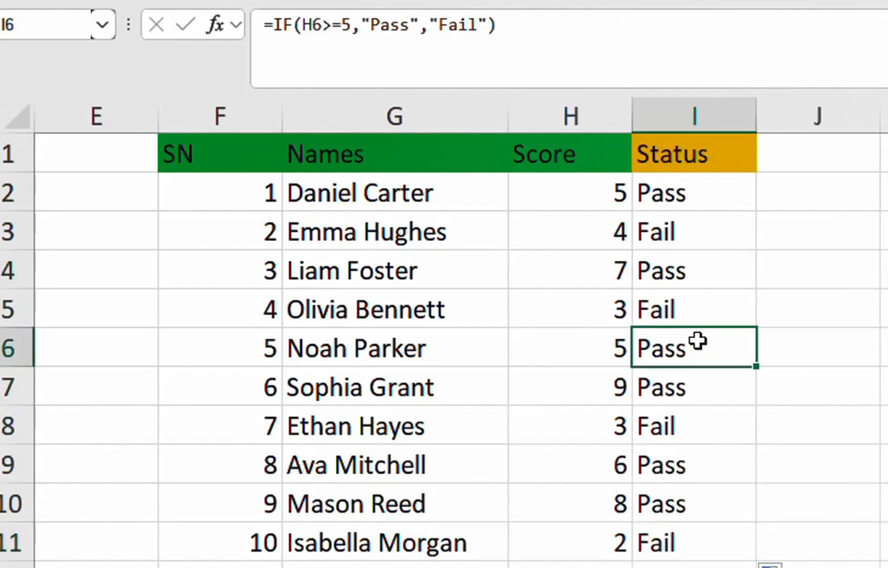